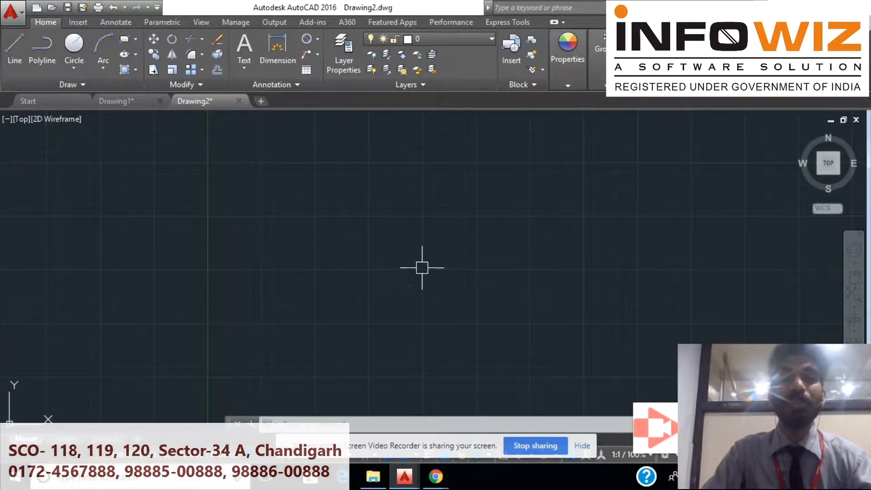
Create a new layer named BOX in the layer manager and set its color to red, index 10
left_click(568, 59)
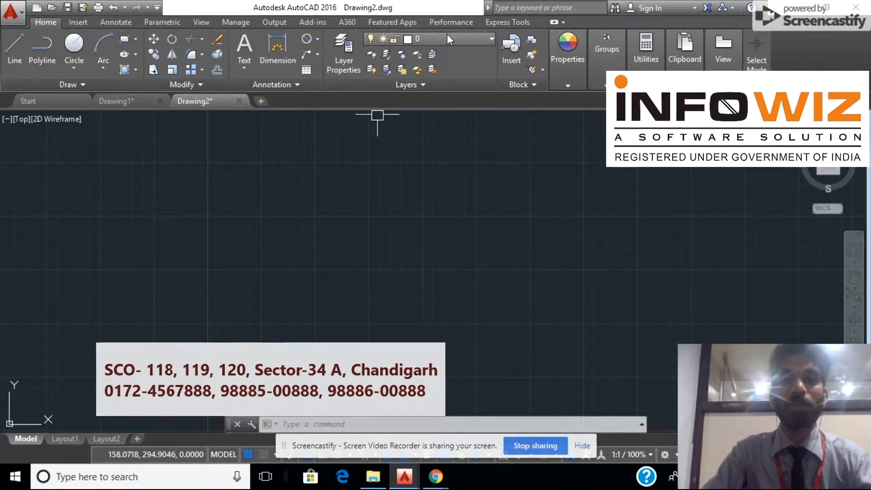
left_click(342, 68)
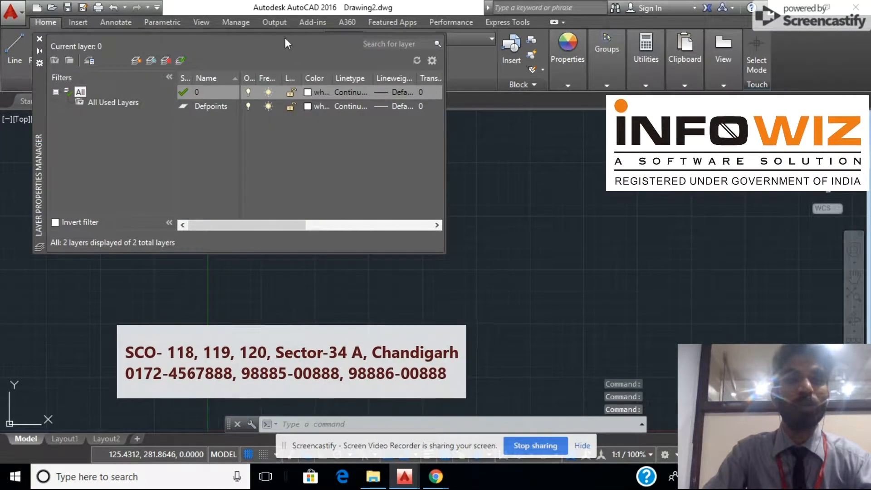
left_click(138, 61)
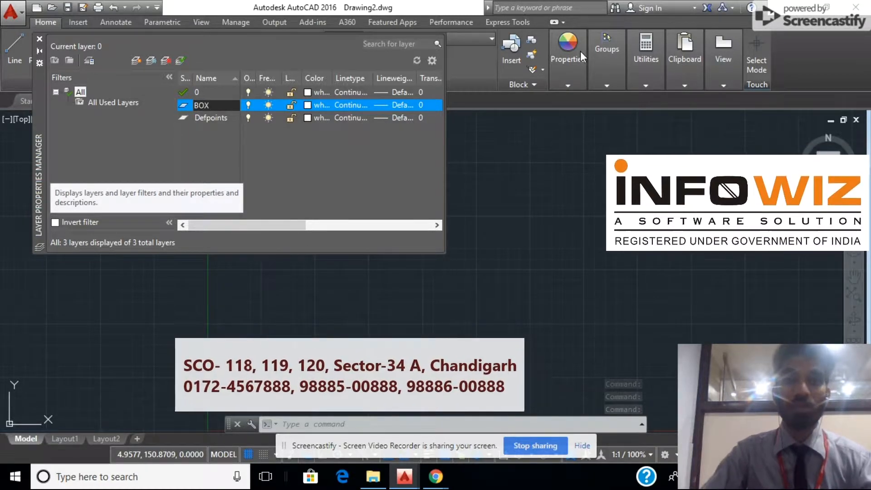
left_click(317, 104)
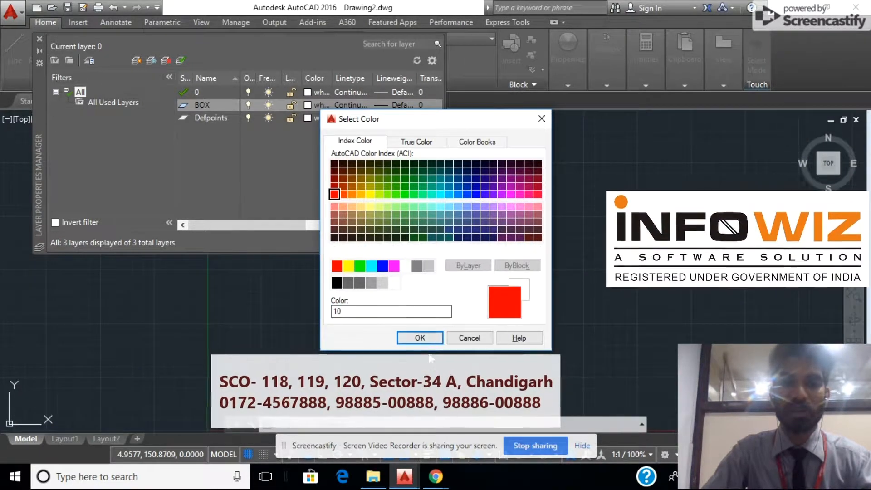
left_click(429, 341)
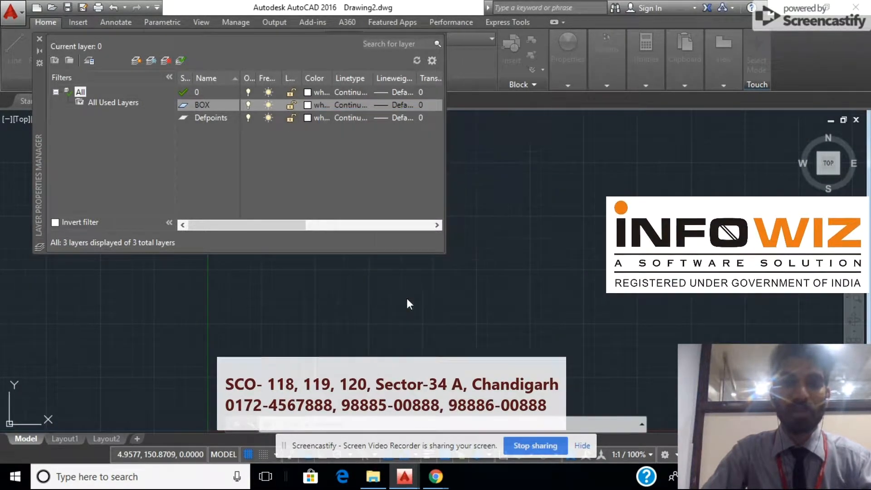
Load the GAS_LINE linetype and assign it to the BOX layer
left_click(344, 106)
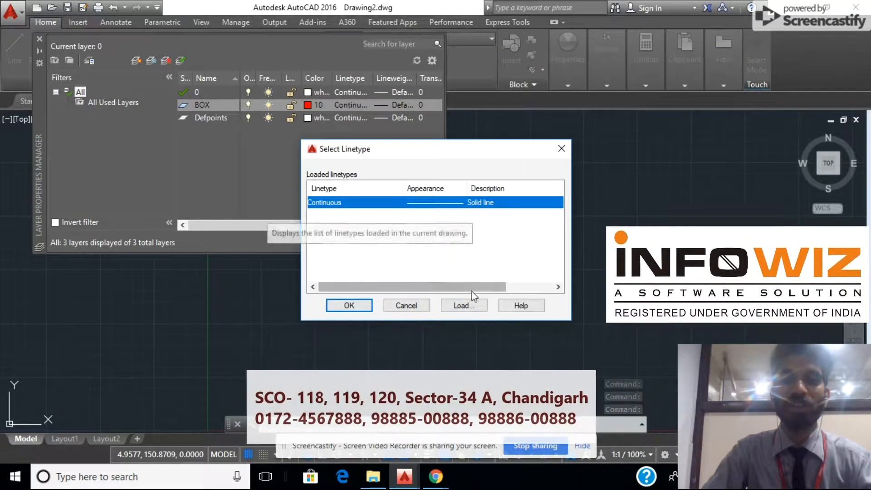
left_click(459, 308)
scroll(445, 231, "down", 15)
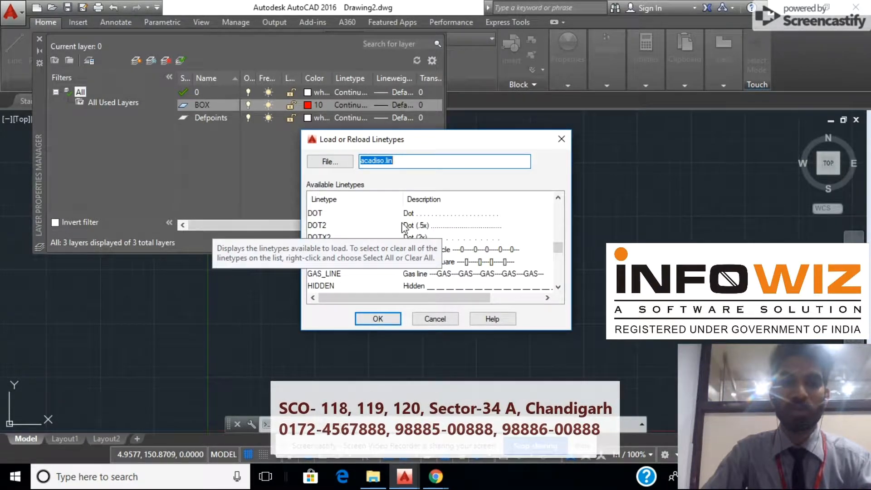
left_click(421, 275)
left_click(377, 318)
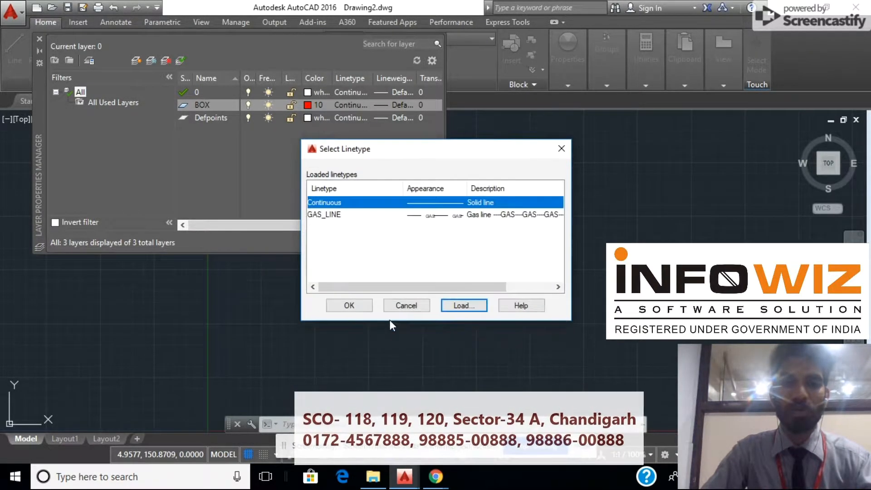
left_click(480, 218)
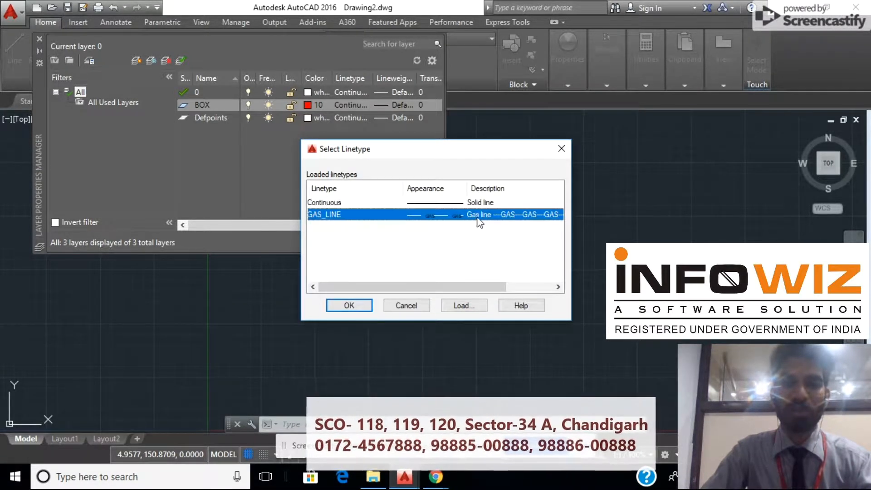
left_click(346, 304)
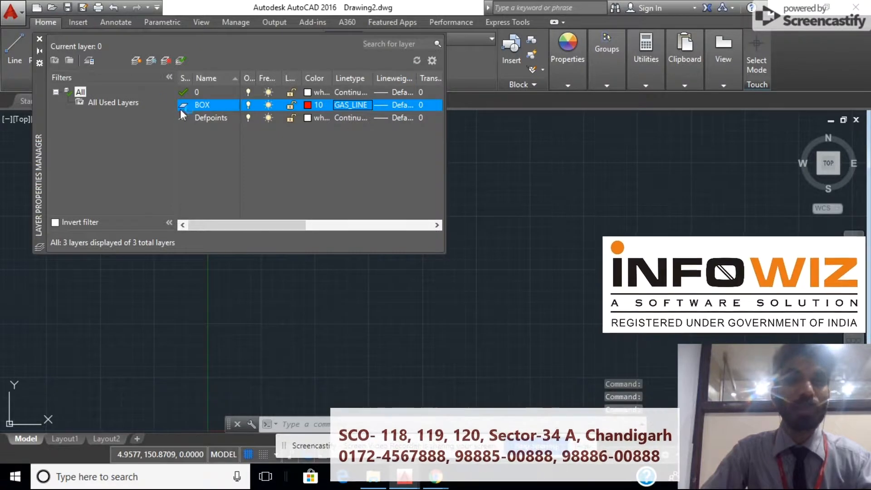
Create a new layer named CIRCLE and set its color to blue, index 170
left_click(136, 62)
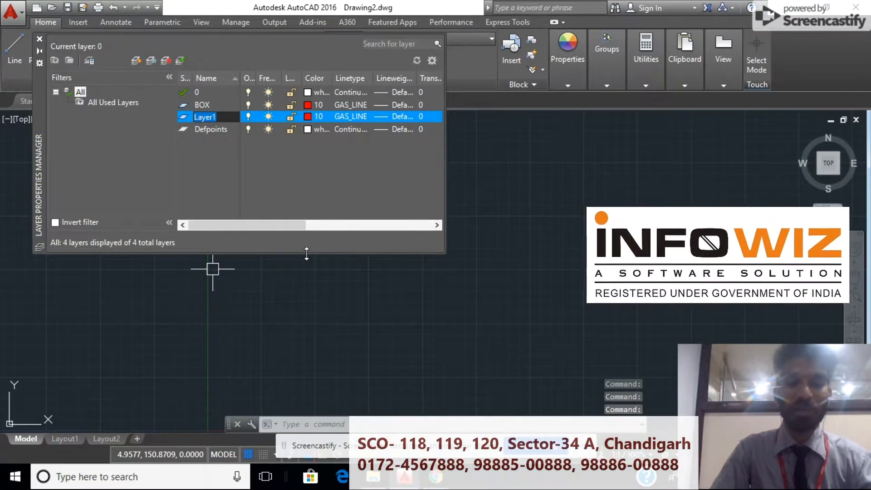
type("Cl")
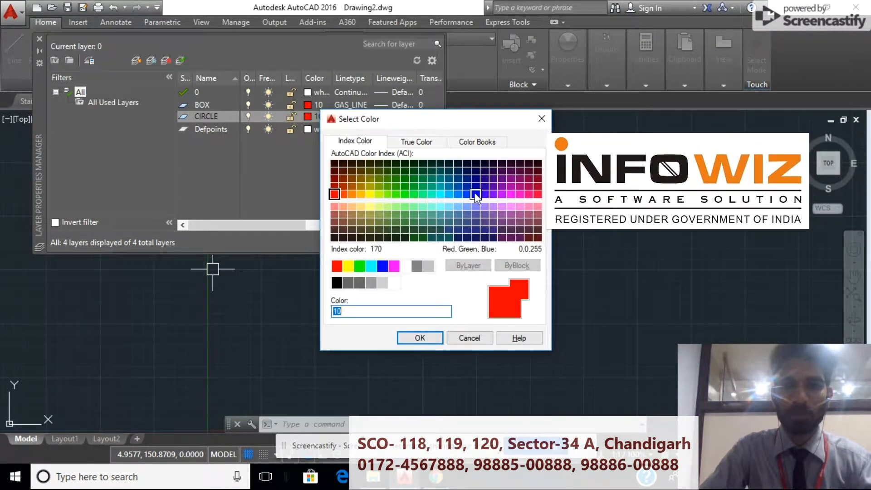
left_click(429, 338)
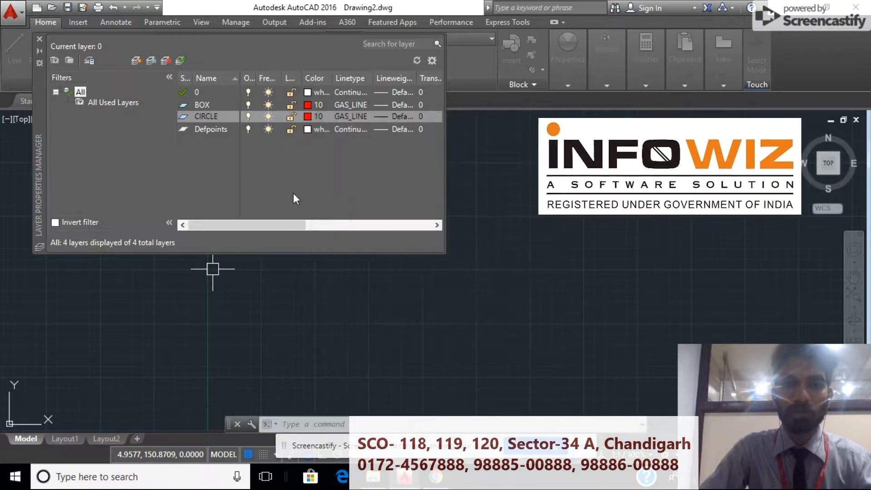
Set the linetype of the CIRCLE layer to Continuous
left_click(348, 123)
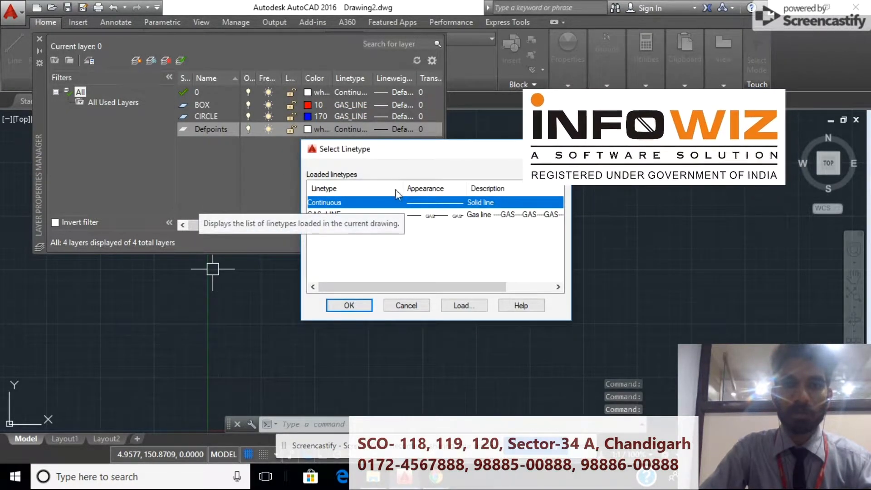
left_click(342, 309)
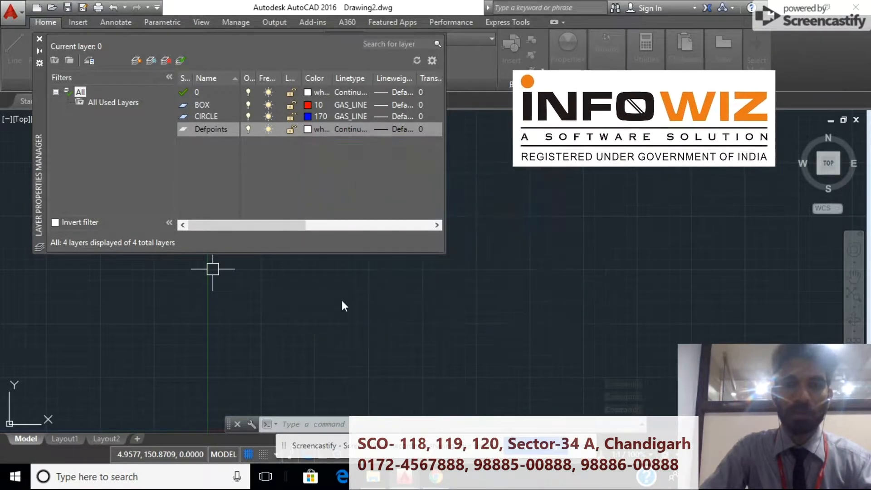
left_click(345, 116)
left_click(432, 205)
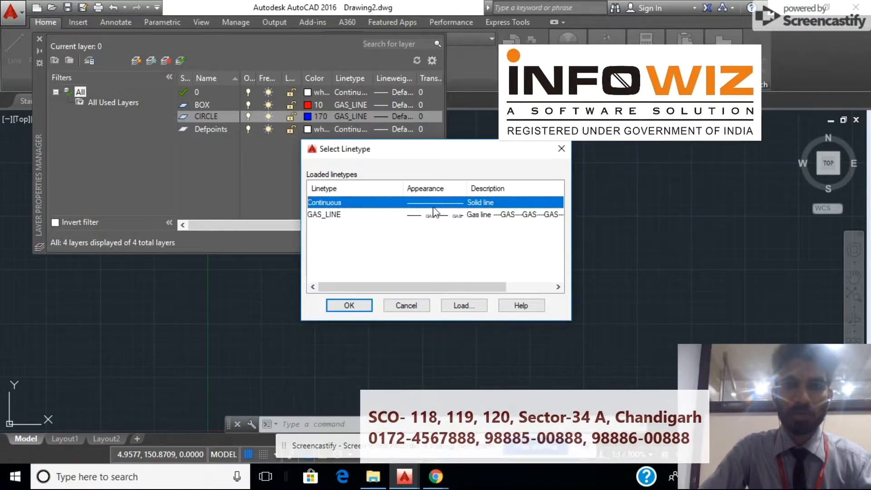
left_click(348, 306)
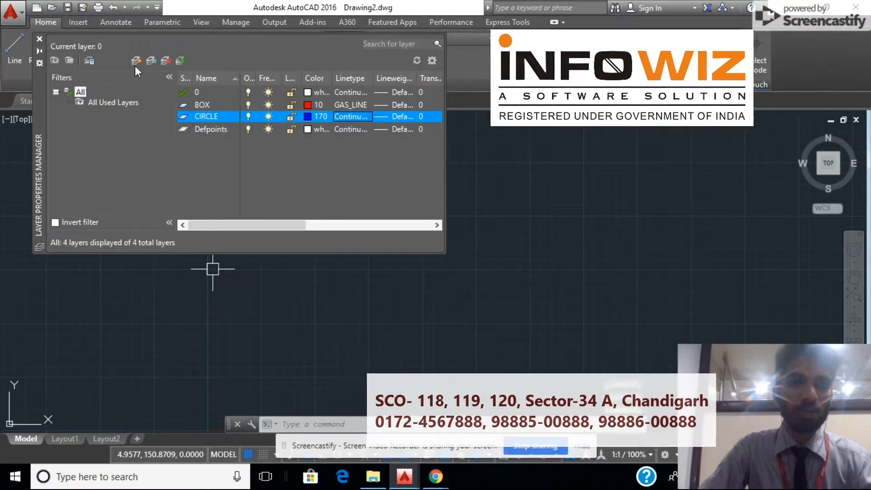
Create a new layer named ELLIPSE and set its color to green, index 90
left_click(135, 61)
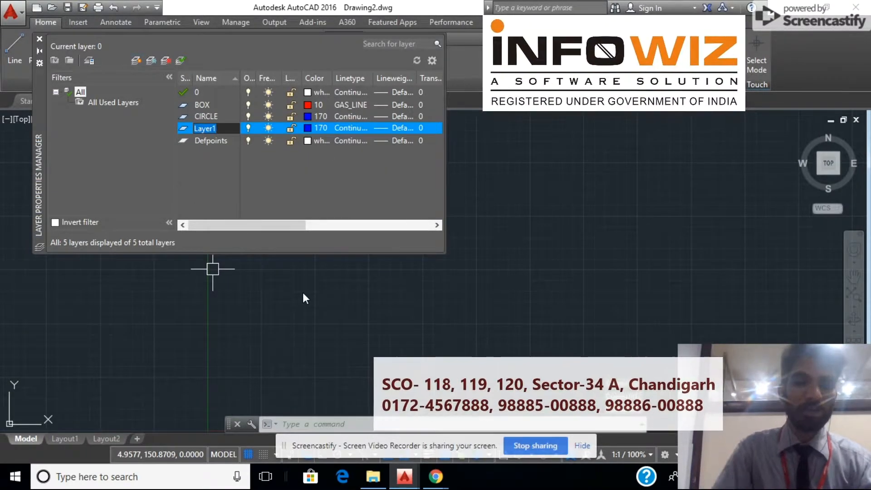
type("ELLIPSE")
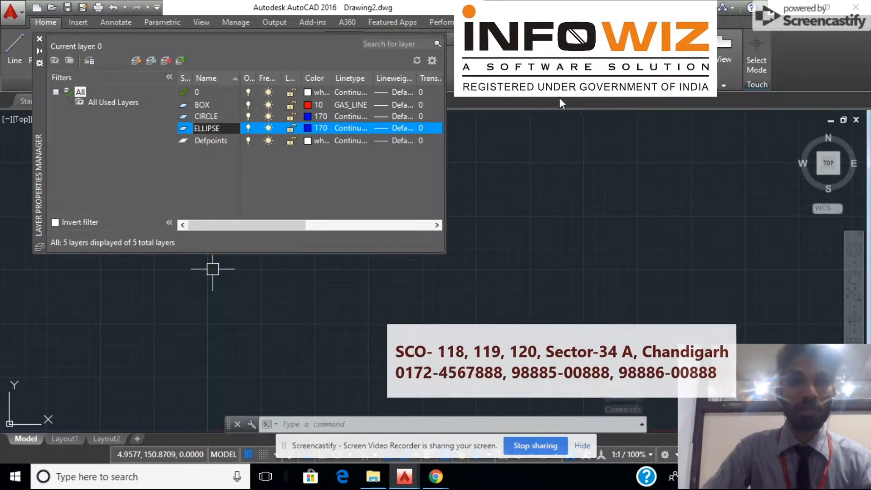
left_click(311, 129)
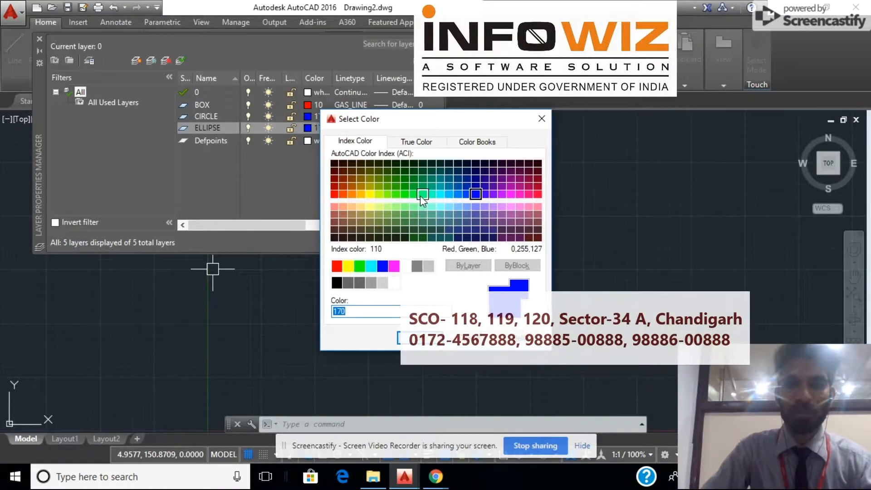
left_click(404, 194)
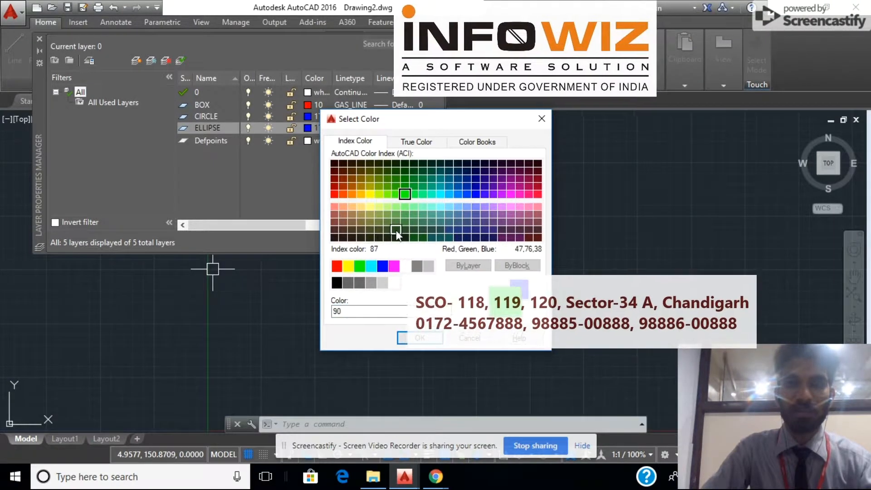
left_click(408, 338)
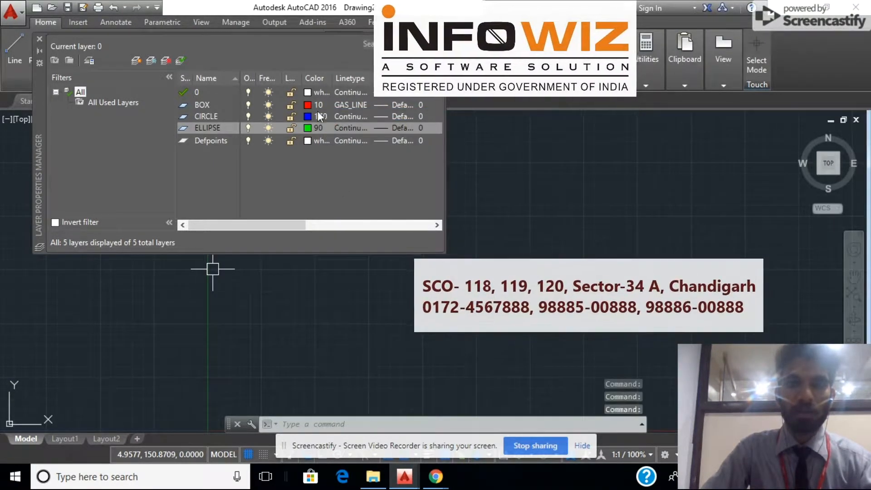
Load the ZIGZAG linetype, assign it to the ELLIPSE layer and close the layer manager
left_click(345, 128)
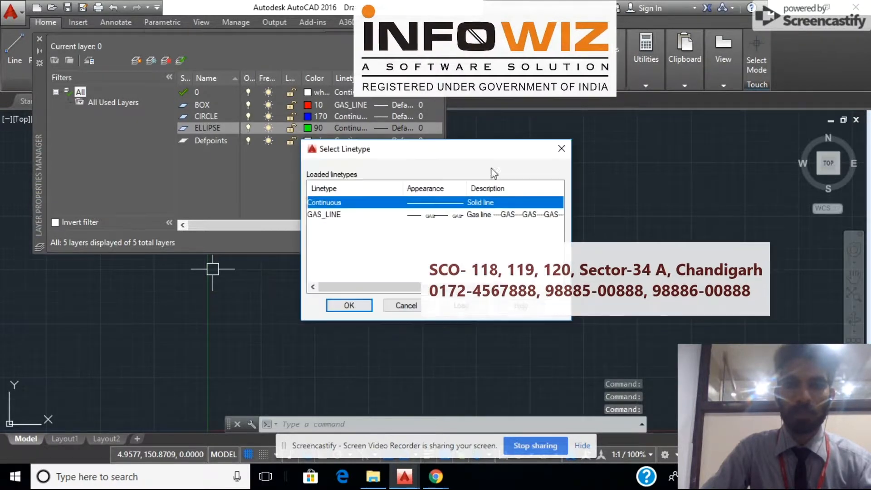
left_click(463, 305)
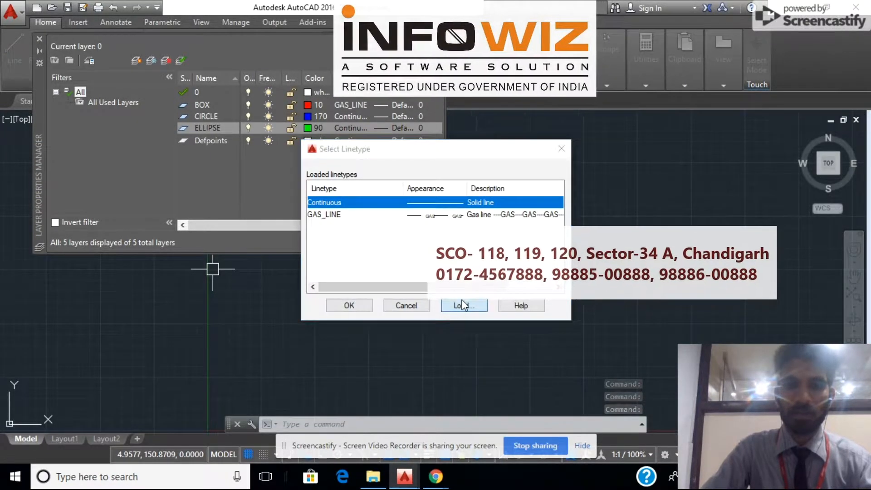
scroll(453, 254, "down", 12)
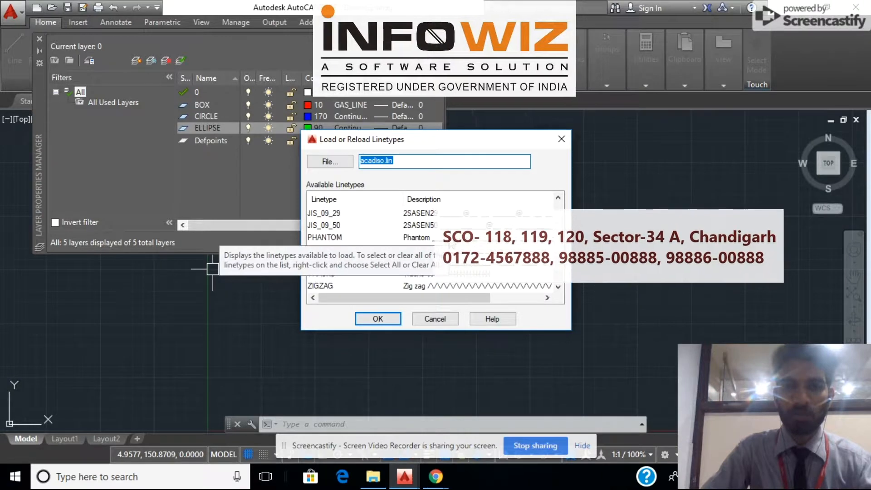
left_click(320, 286)
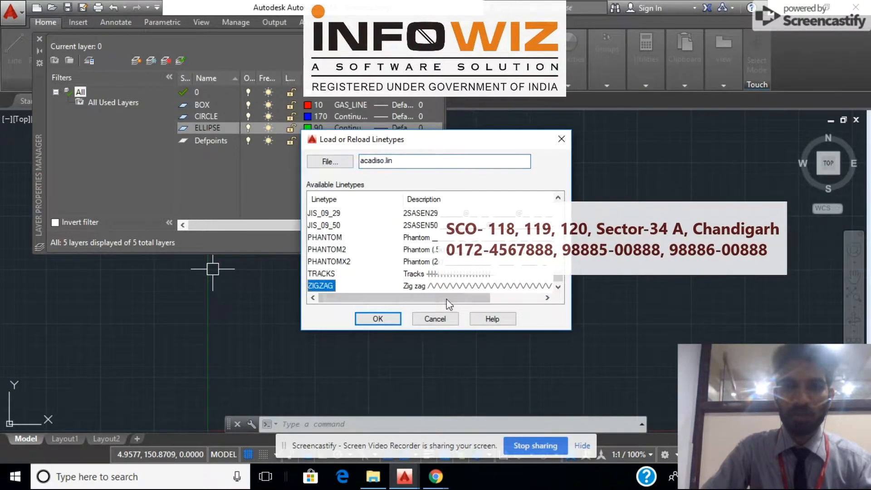
left_click(378, 319)
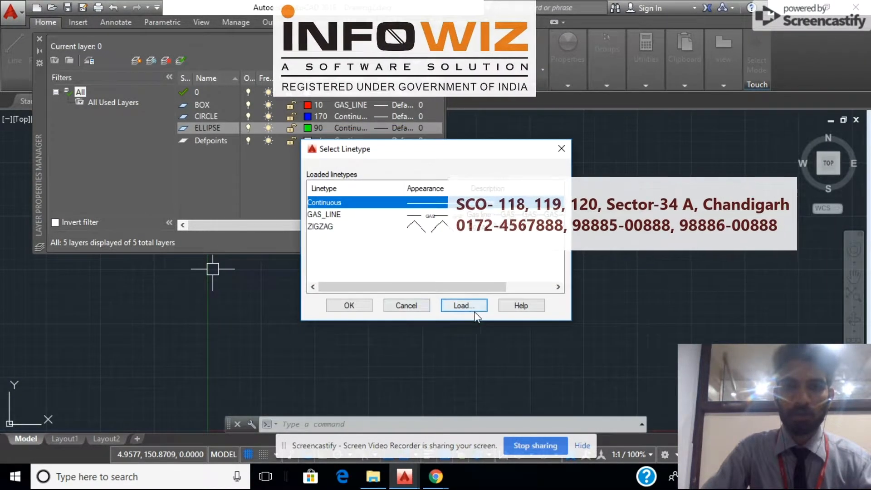
left_click(428, 227)
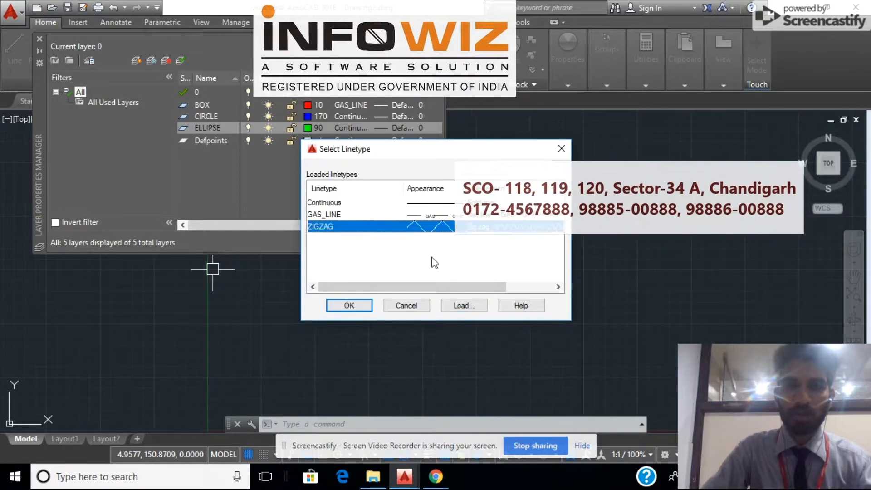
left_click(349, 305)
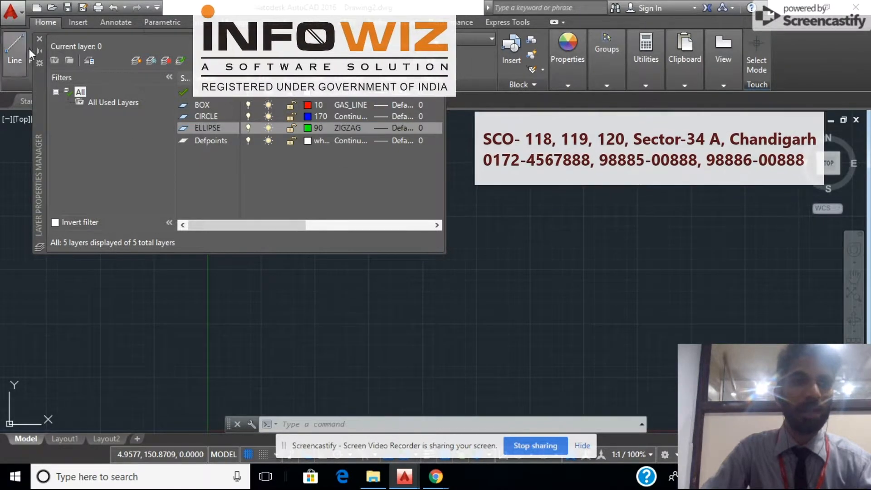
left_click(40, 39)
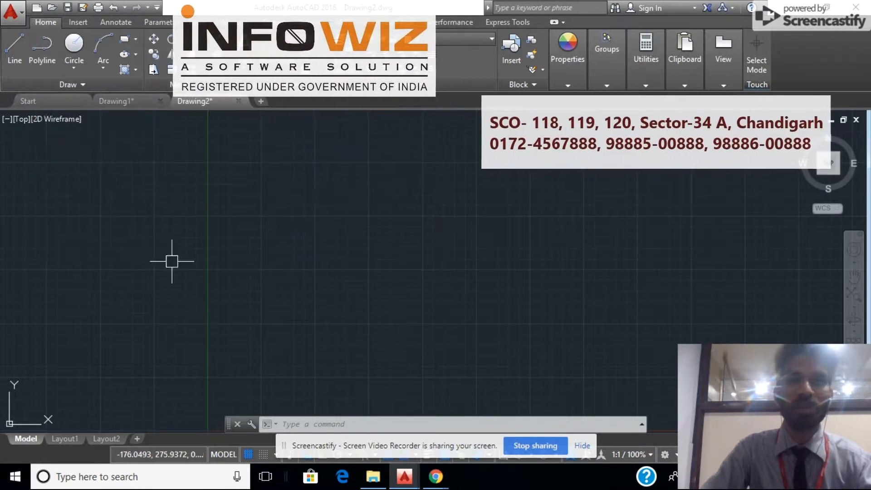
Make BOX the current layer and draw a rectangle 200 wide and 800 high to the right of the Y axis
left_click(488, 41)
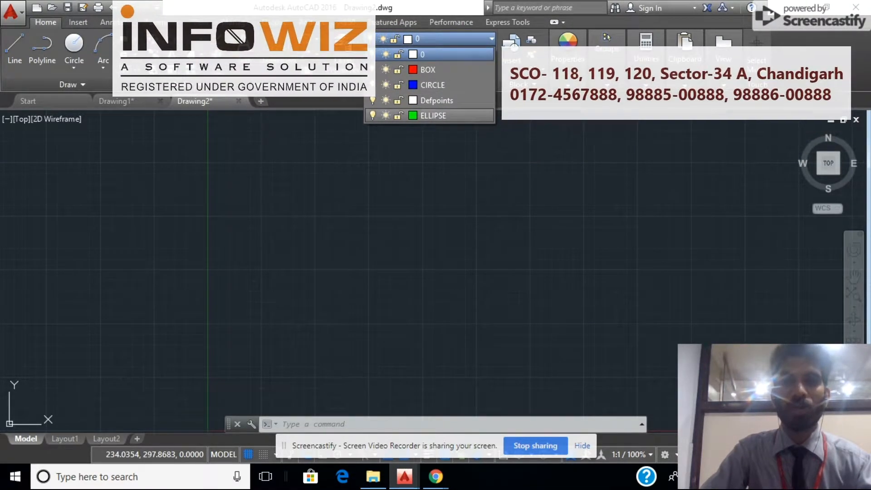
left_click(429, 70)
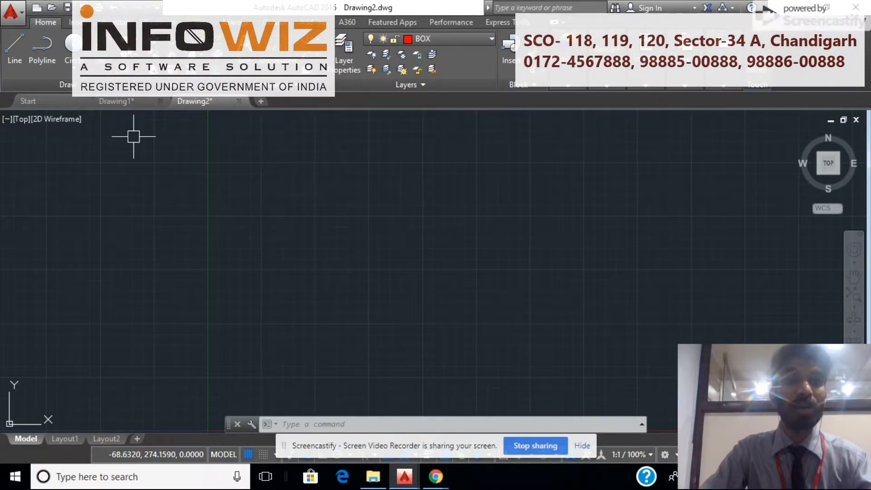
left_click(122, 40)
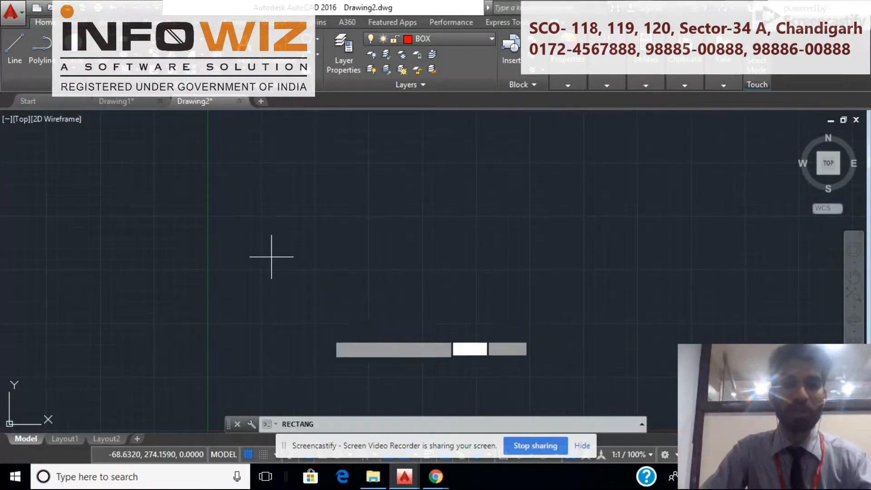
left_click(326, 349)
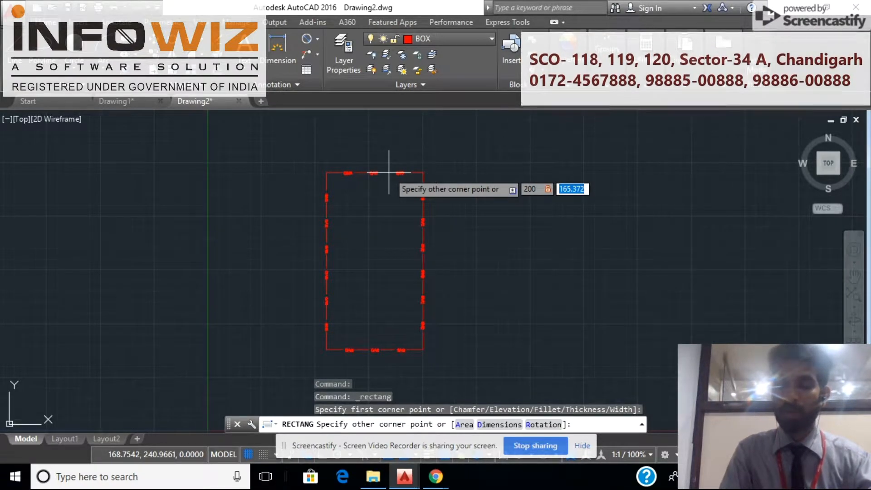
type("00")
key("Return")
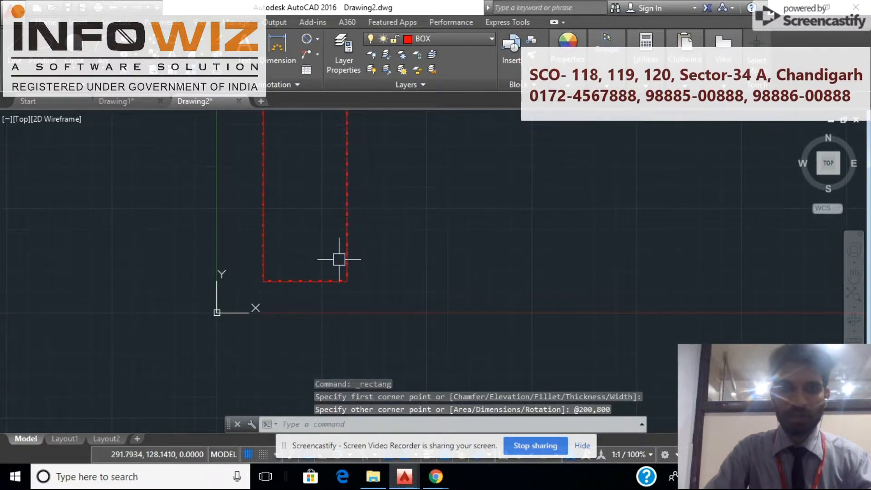
Examine the linetype along the rectangle's lower edge up close, then zoom to show the whole drawing
scroll(343, 302, "up", 10)
scroll(262, 281, "down", 3)
scroll(175, 287, "up", 5)
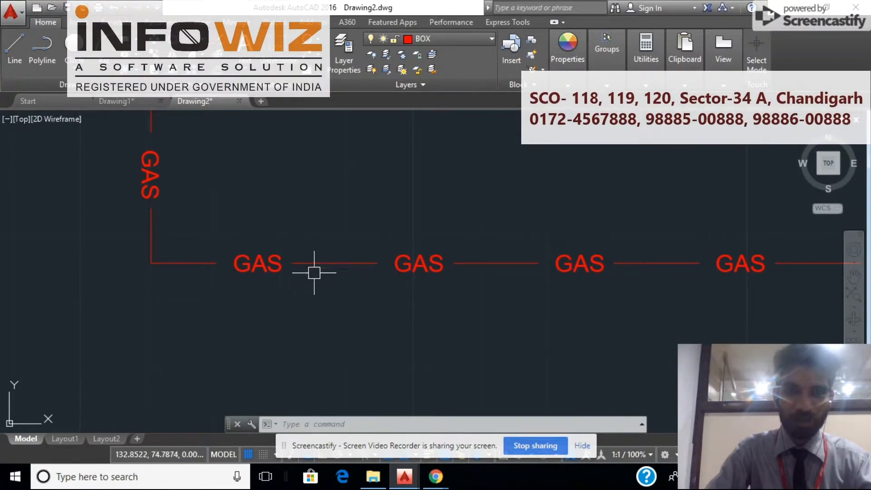
scroll(646, 311, "down", 8)
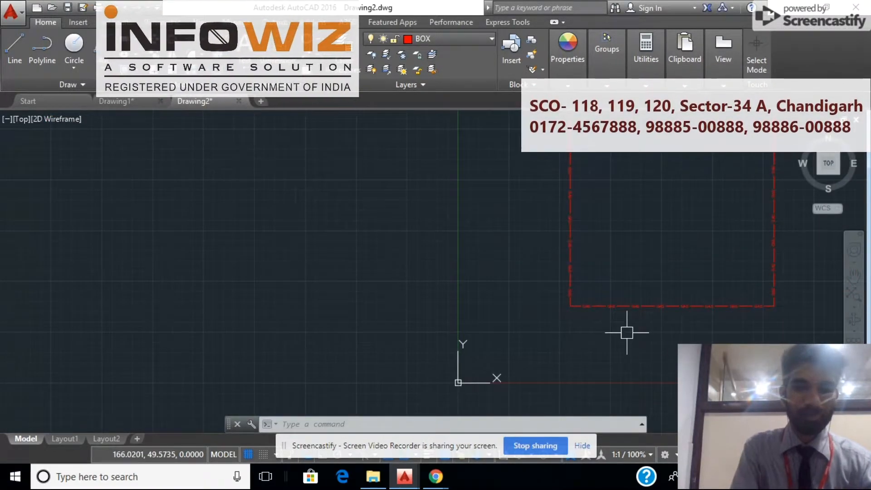
type("z")
key("Return")
type("a")
key("Return")
scroll(521, 294, "down", 2)
middle_click_drag(504, 297, 481, 309)
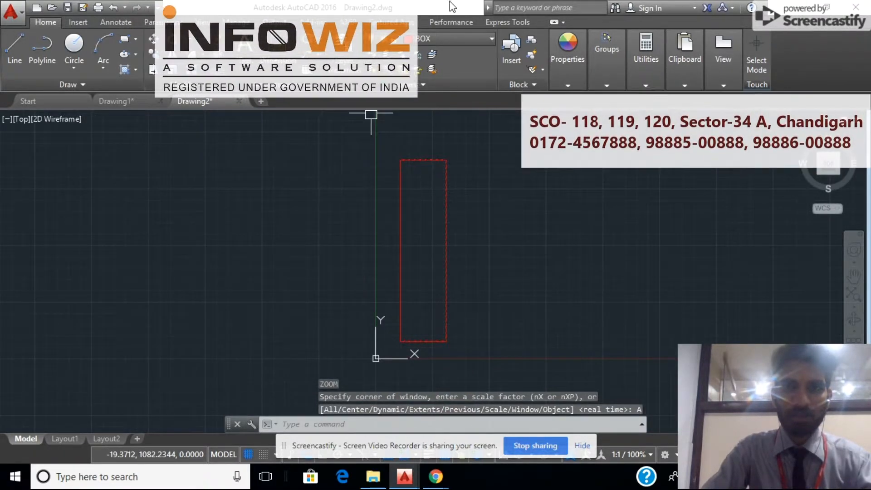
Make CIRCLE the current layer and draw a circle of radius 100 centred on the rectangle
left_click(492, 38)
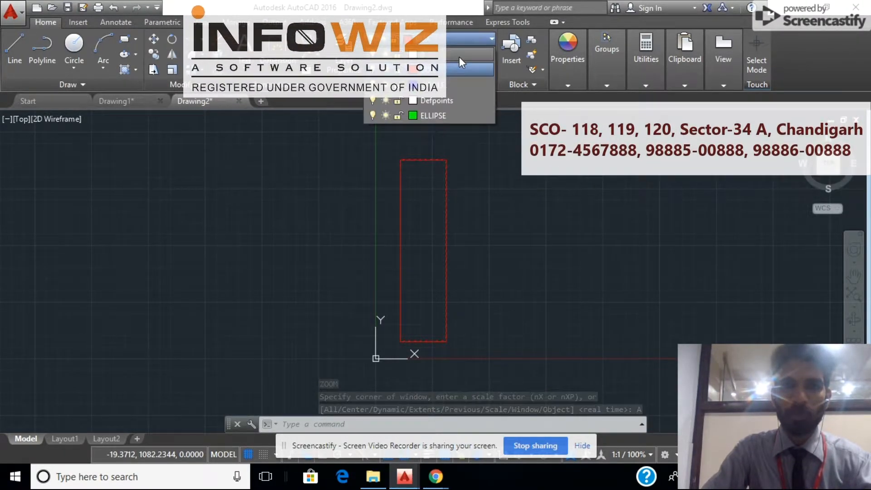
left_click(441, 88)
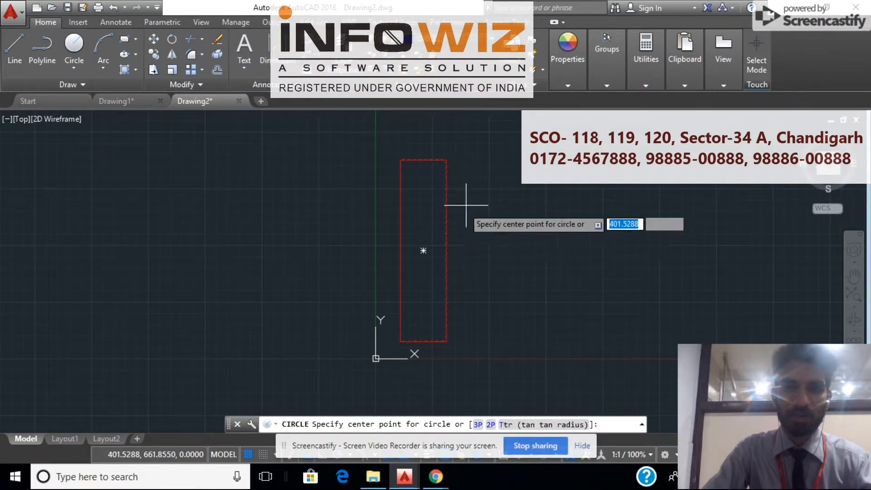
left_click(423, 250)
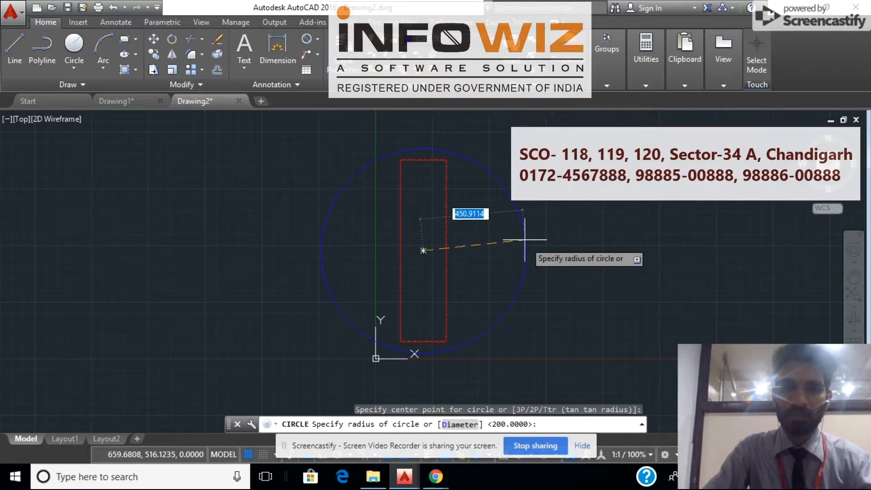
type("100")
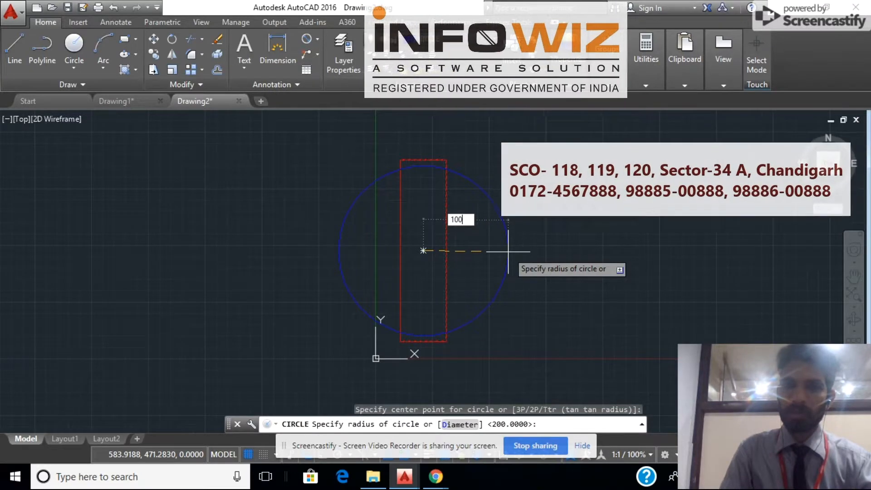
key("Return")
scroll(415, 239, "up", 12)
scroll(447, 243, "up", 8)
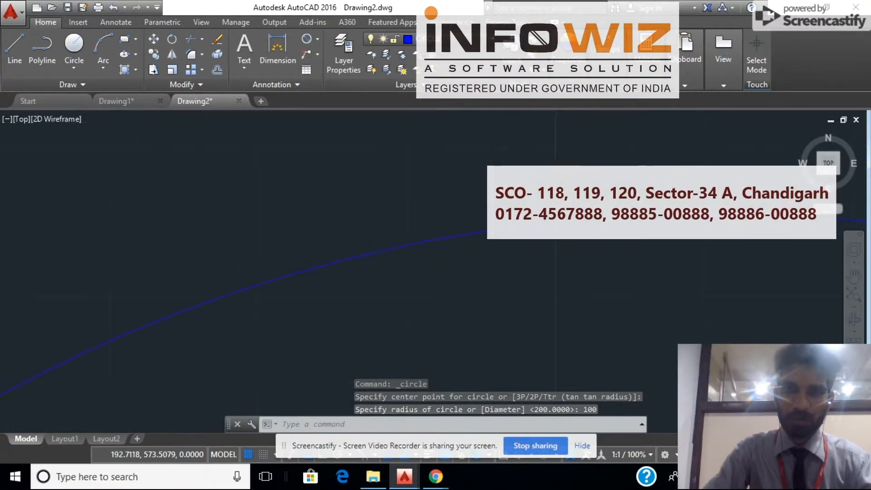
scroll(445, 226, "down", 15)
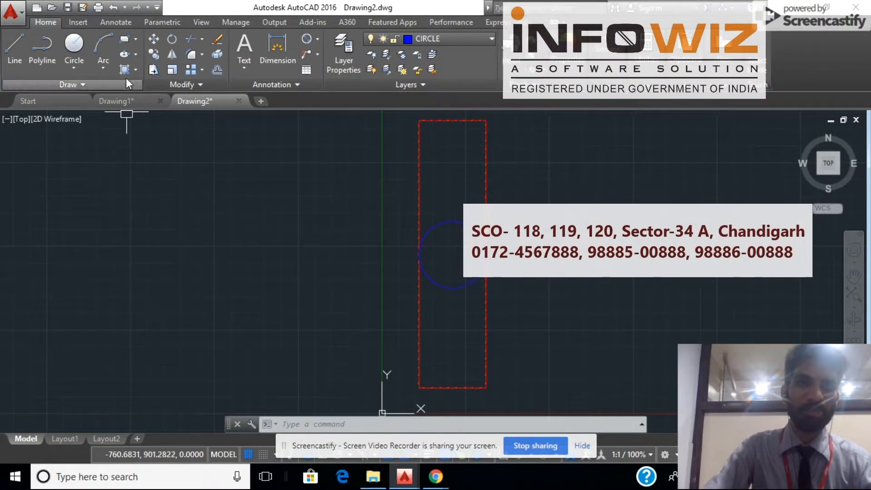
Draw an axis-end ellipse from the rectangle's upper-left corner to its lower-right corner, with a distance of 100 to the other axis
left_click(136, 55)
left_click(113, 100)
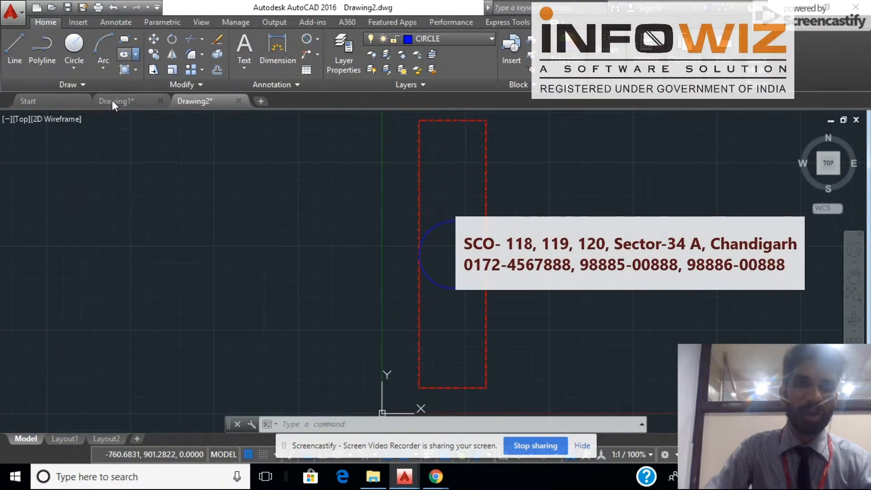
left_click(419, 120)
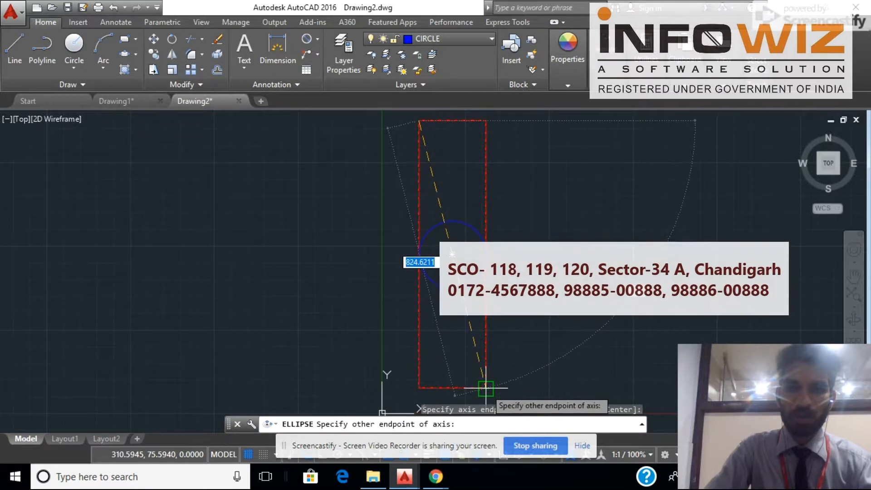
left_click(453, 387)
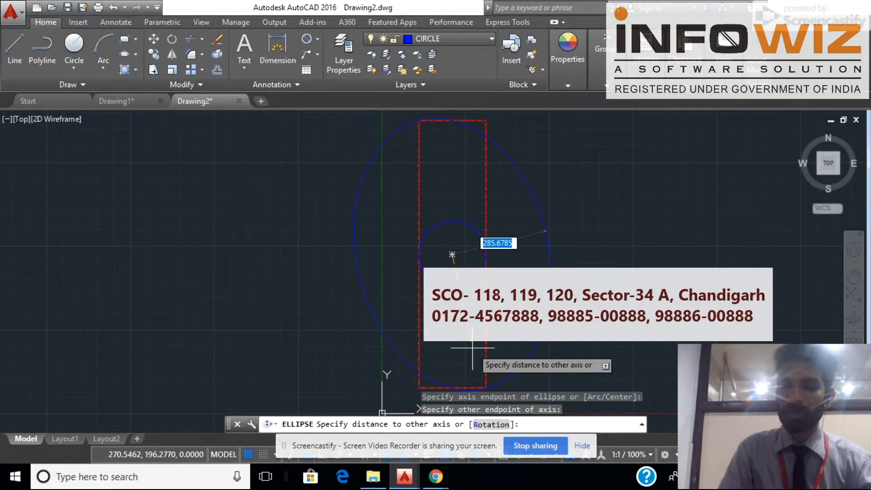
type("100")
key("Return")
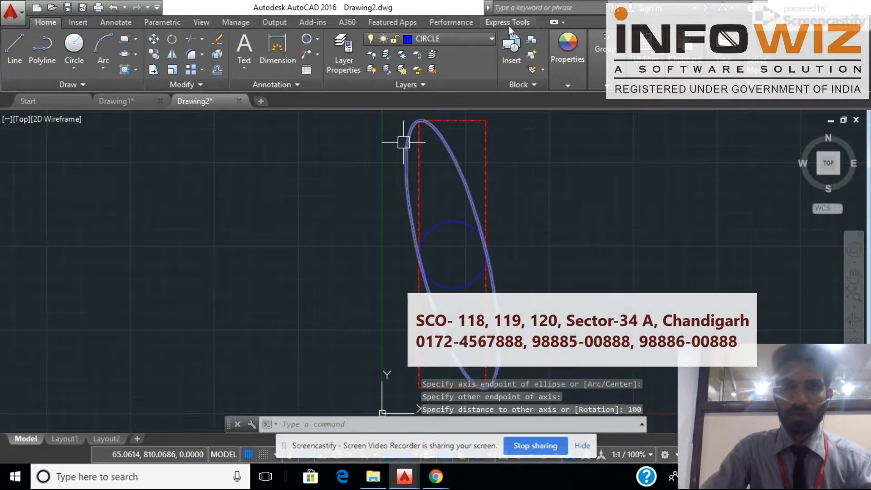
Make ELLIPSE the current layer and draw an axis-end ellipse from the rectangle's upper-right to lower-left corner, with other-axis distance 100
left_click(483, 41)
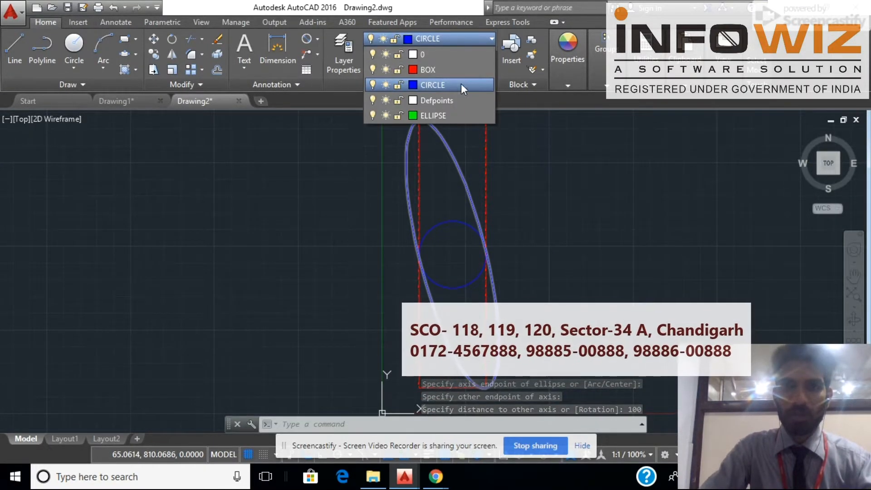
left_click(431, 122)
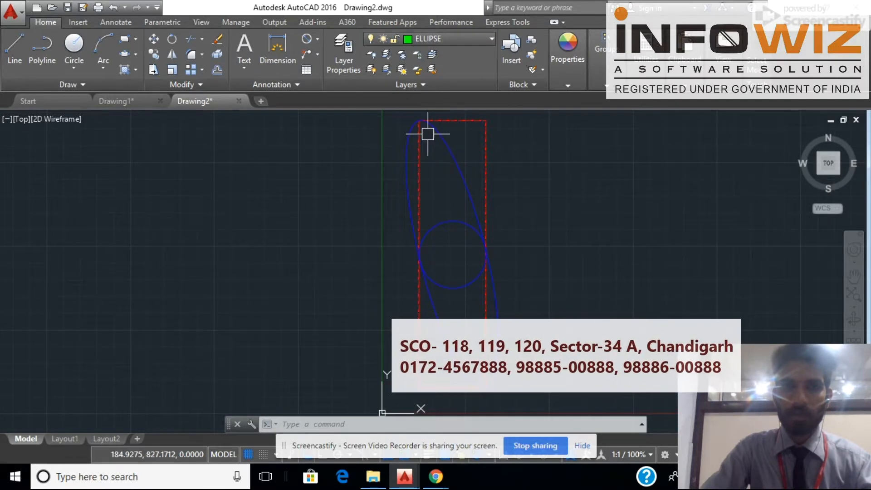
left_click(134, 54)
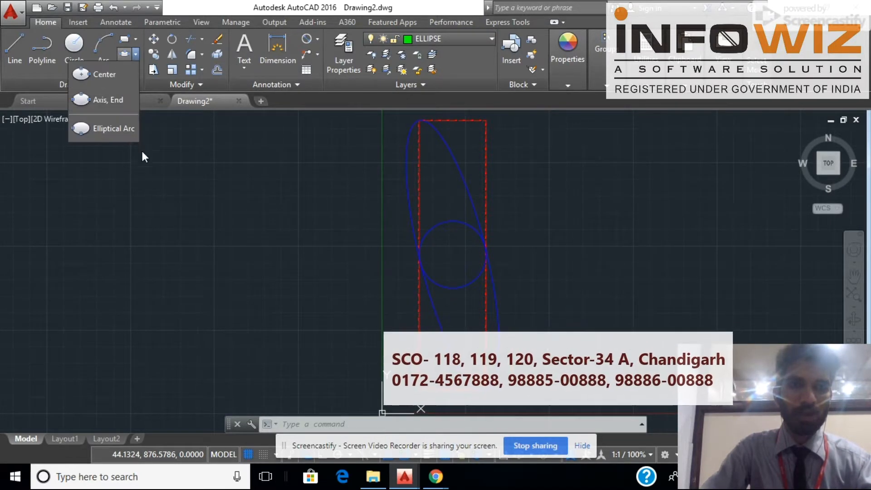
left_click(98, 128)
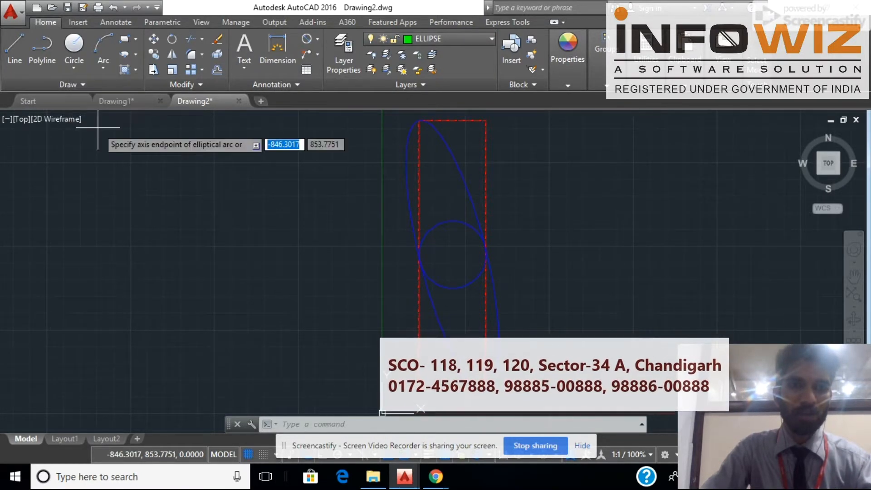
left_click(136, 55)
left_click(108, 102)
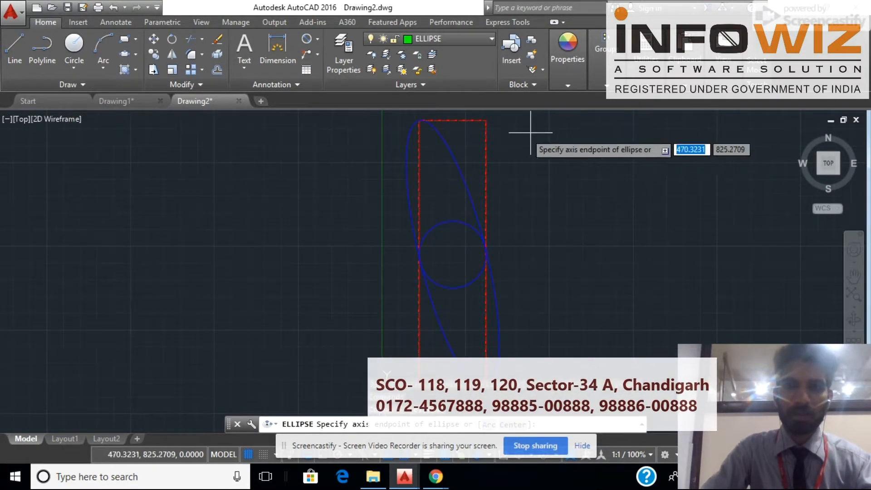
left_click(485, 120)
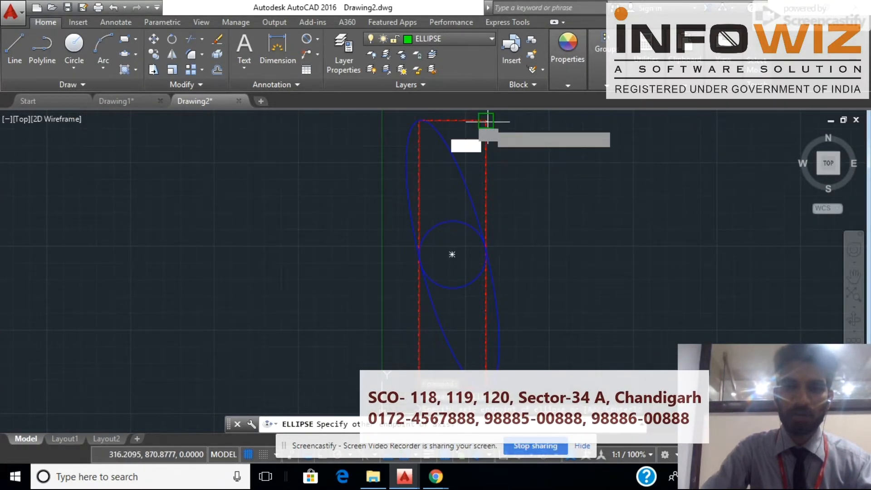
left_click(418, 388)
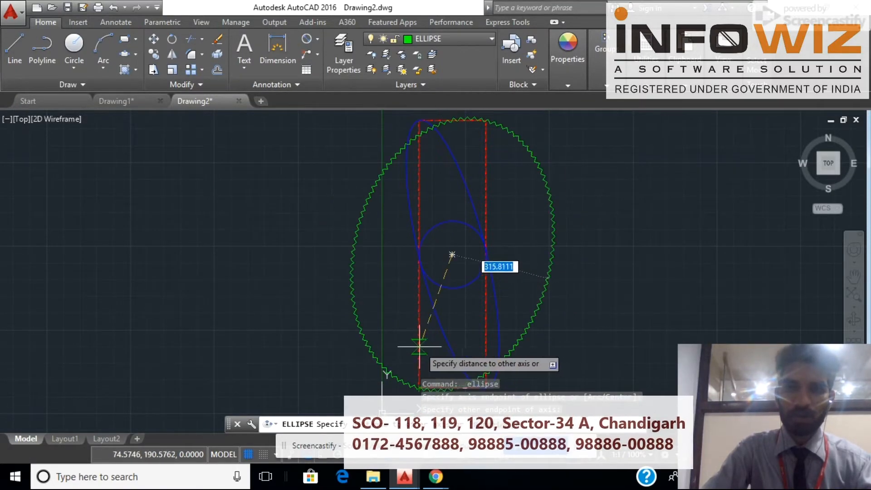
type("100")
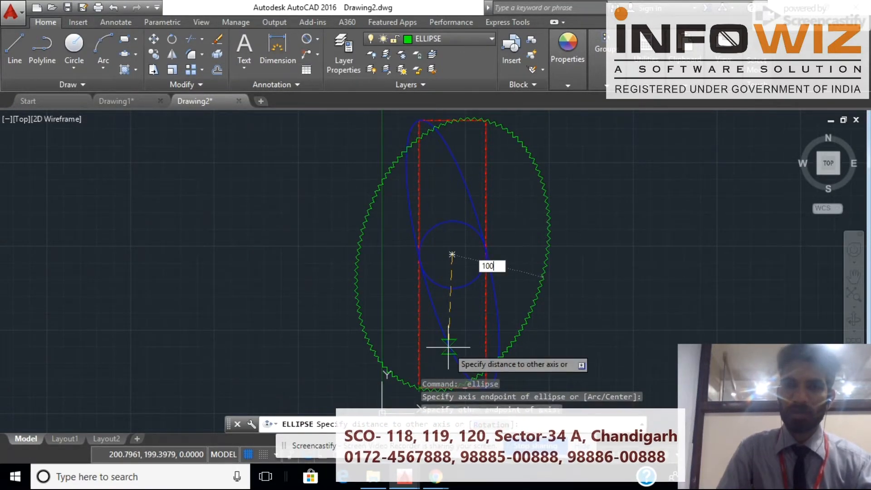
key("Return")
Examine the linetypes and colors of the rectangle, circle and ellipses at different zoom levels
scroll(453, 191, "up", 6)
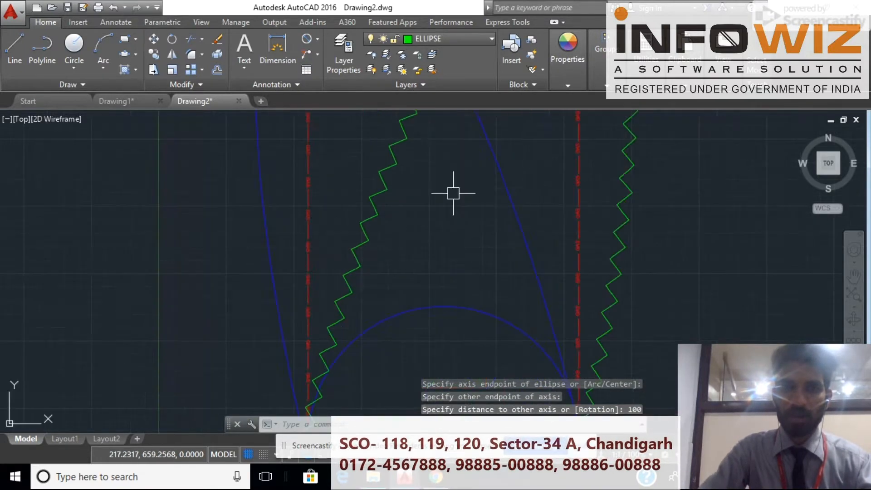
scroll(412, 185, "down", 8)
scroll(355, 163, "up", 8)
scroll(355, 163, "down", 5)
scroll(359, 156, "up", 4)
scroll(359, 157, "down", 5)
middle_click_drag(354, 217, 477, 202)
scroll(462, 184, "up", 6)
scroll(463, 186, "down", 4)
mouse_move(467, 125)
middle_mouse_down()
mouse_move(417, 181)
mouse_move(379, 179)
middle_mouse_up()
scroll(389, 171, "up", 5)
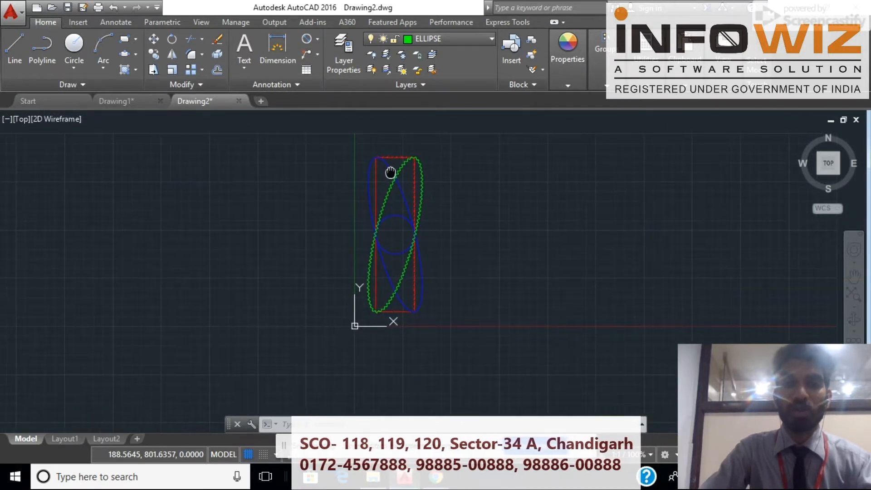
Turn off the current ELLIPSE layer and turn it back on
left_click(488, 40)
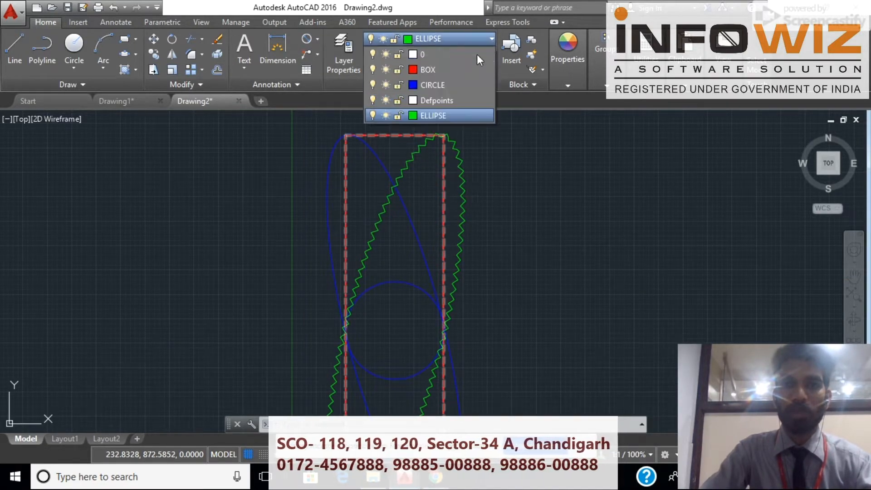
left_click(373, 115)
left_click(317, 219)
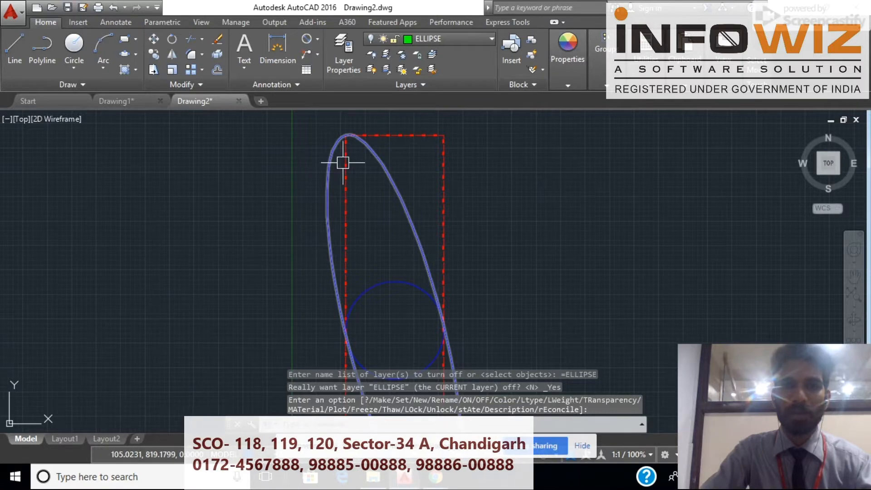
left_click(474, 39)
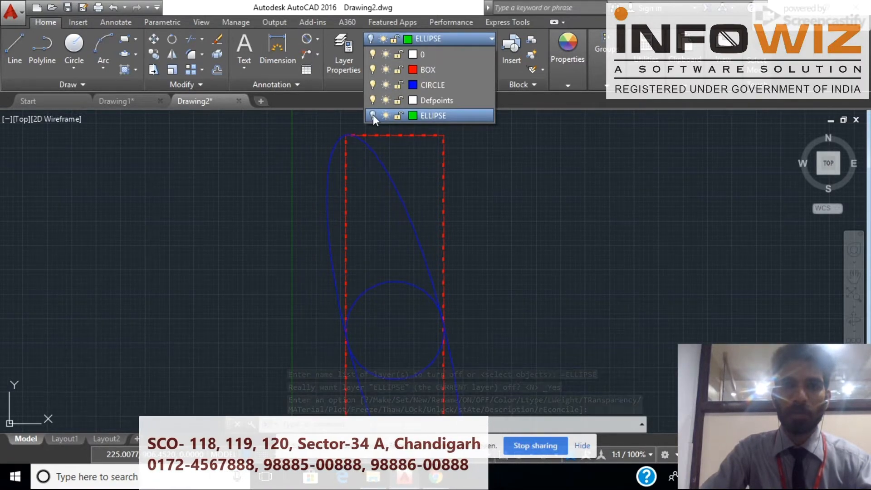
left_click(371, 115)
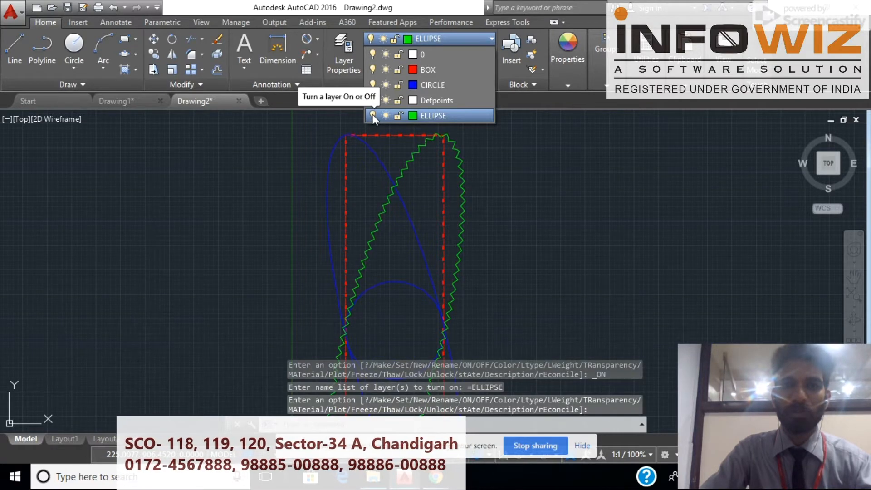
Select the rectangle, turn its BOX layer off and turn it back on
left_click(394, 136)
left_click(393, 135)
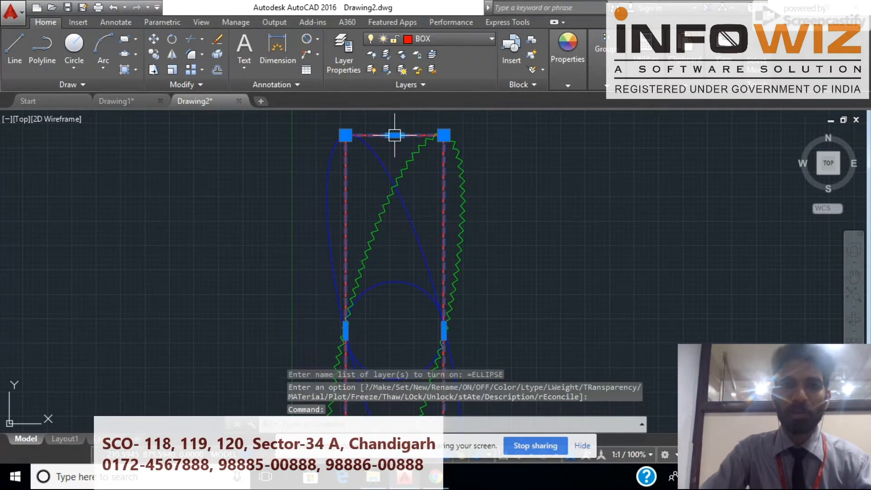
left_click(477, 37)
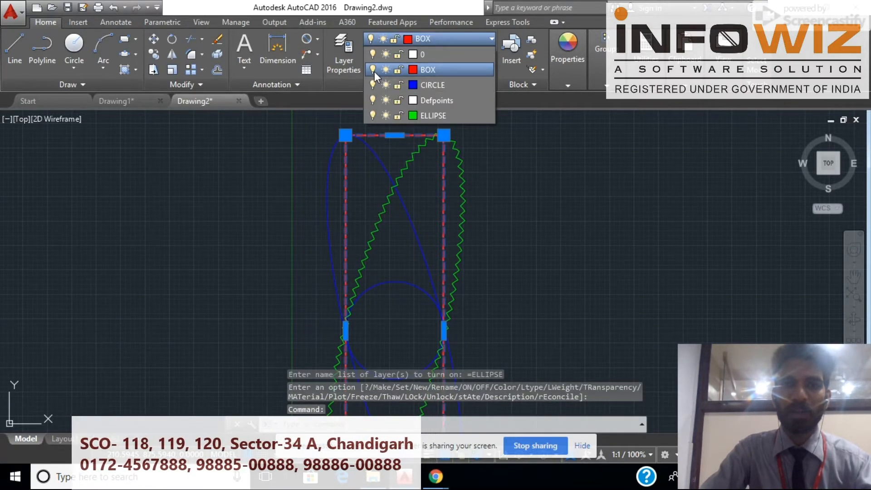
left_click(373, 69)
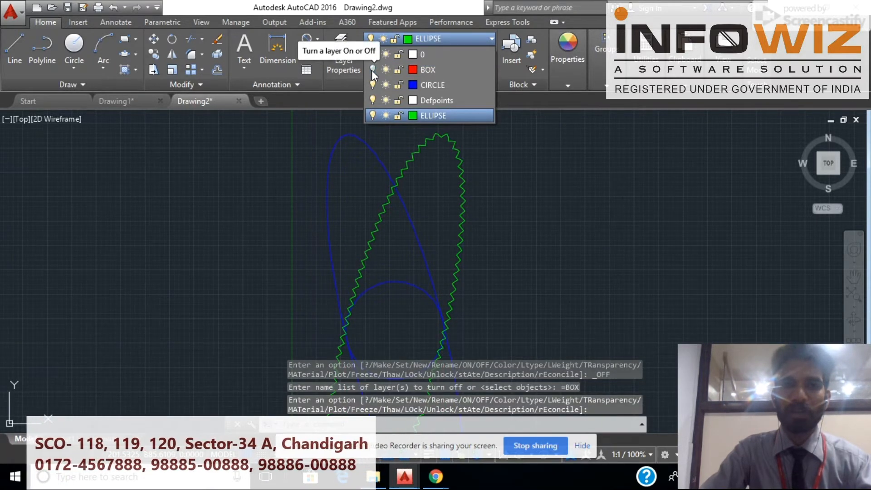
left_click(373, 71)
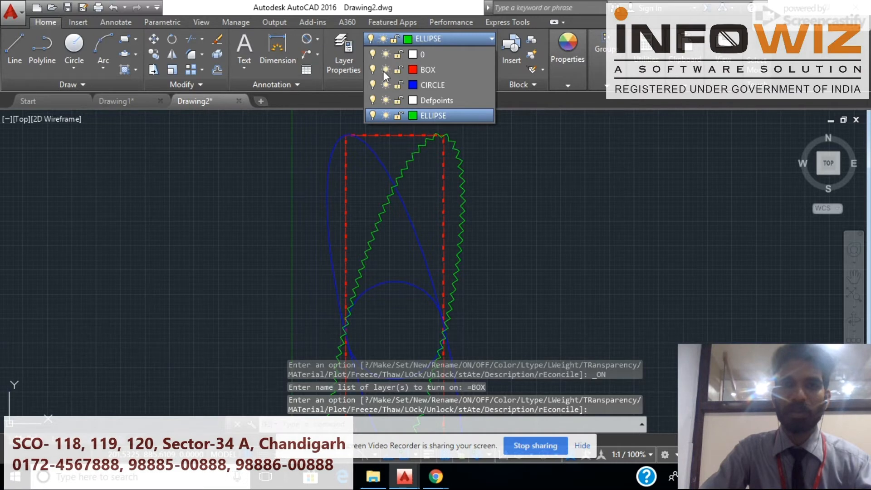
left_click(503, 157)
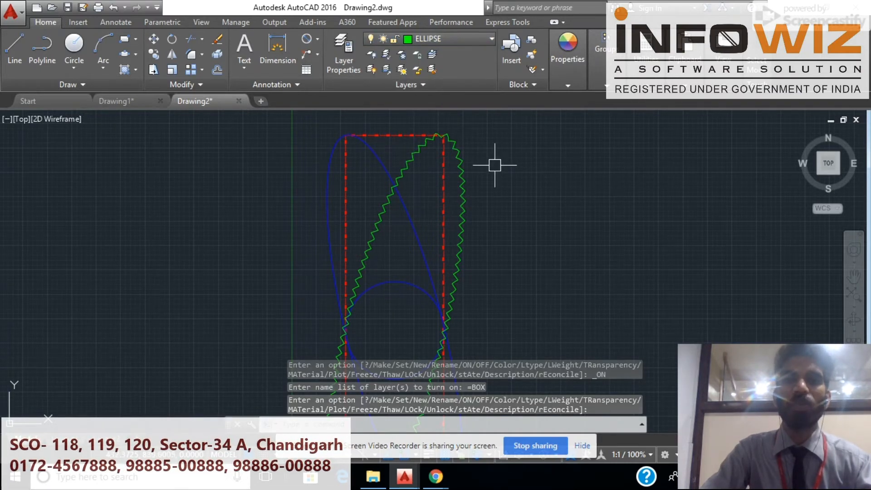
scroll(501, 163, "down", 2)
scroll(504, 163, "down", 4)
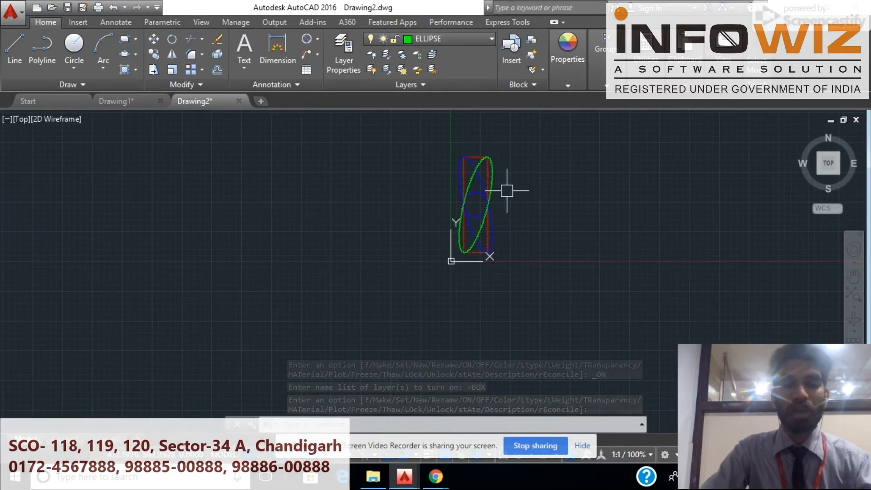
scroll(507, 190, "up", 2)
scroll(471, 137, "up", 4)
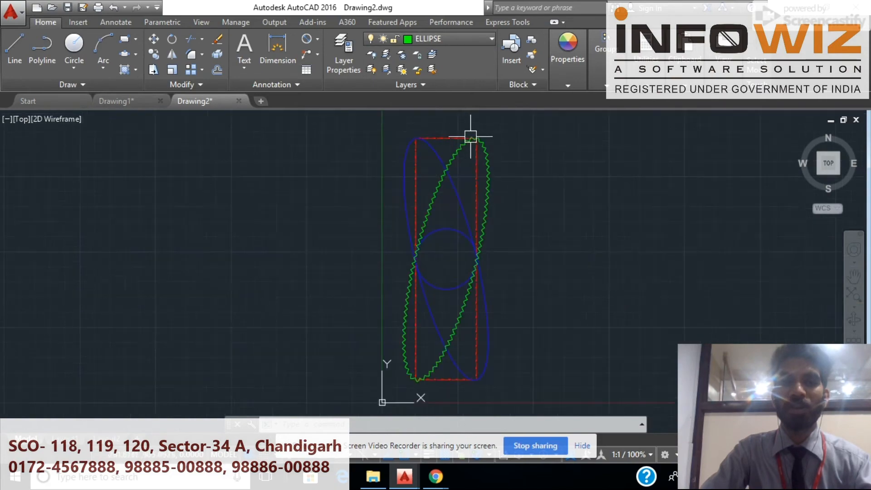
scroll(472, 137, "down", 4)
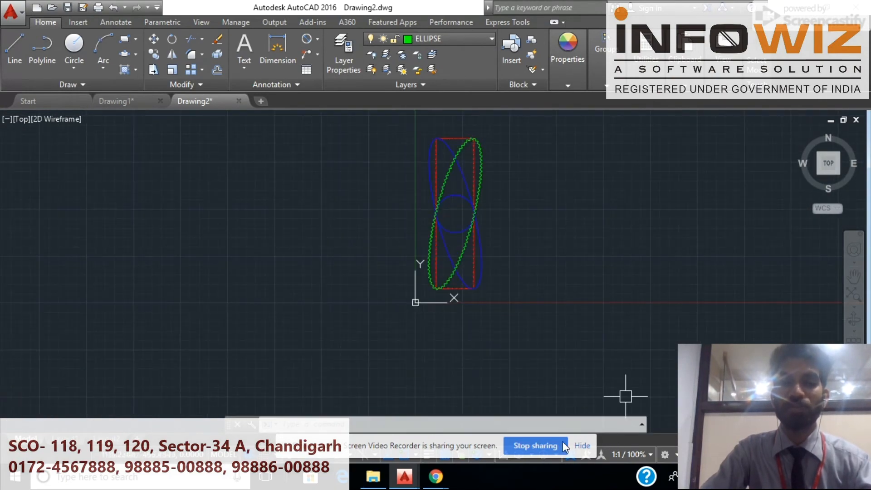